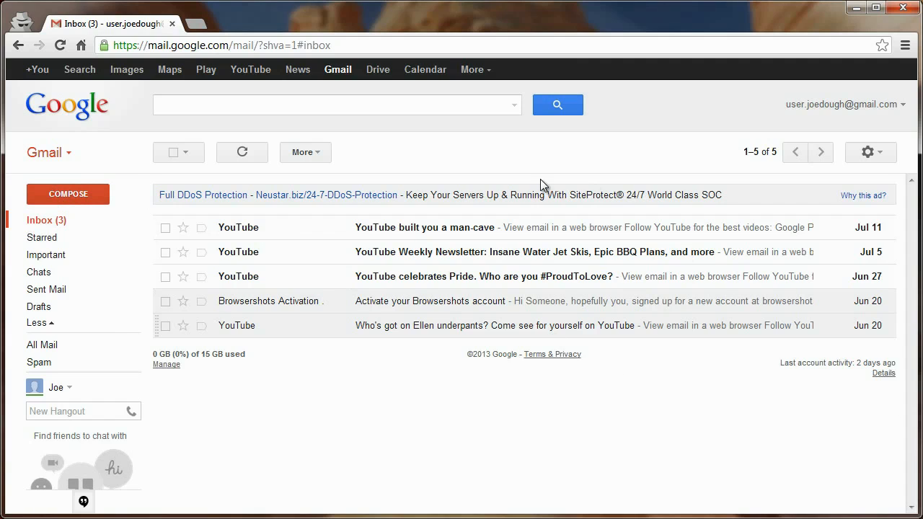
Temporarily switch from the new compose window back to the old compose and start a message there.
{"action": "left_click", "coordinate": [64, 191]}
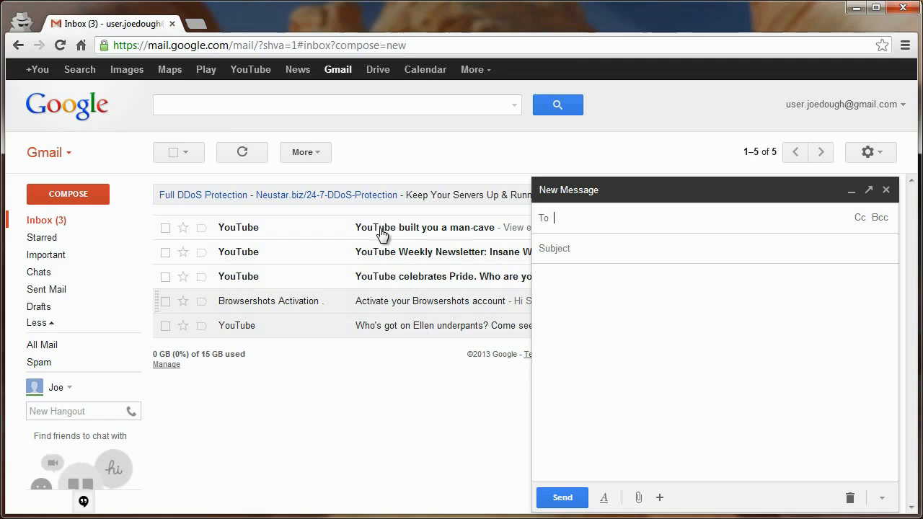
{"action": "left_click", "coordinate": [882, 498]}
{"action": "left_click", "coordinate": [712, 383]}
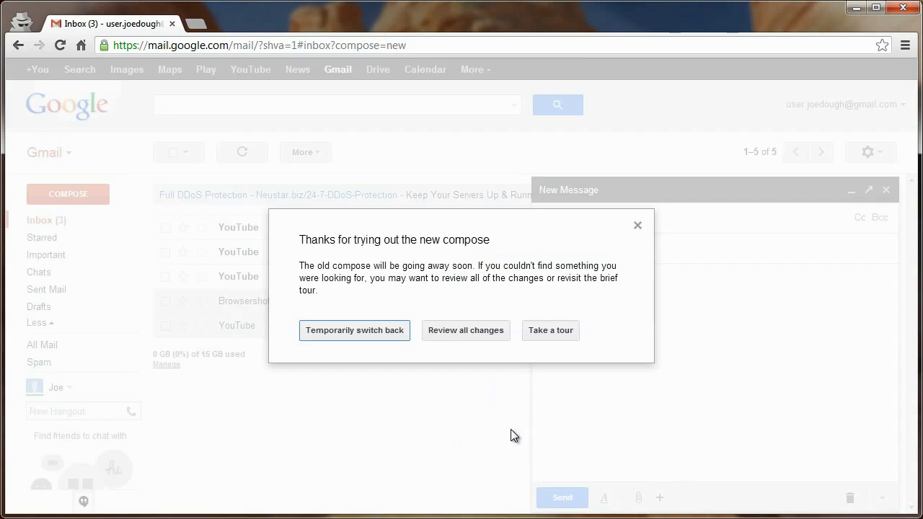
{"action": "left_click", "coordinate": [351, 332]}
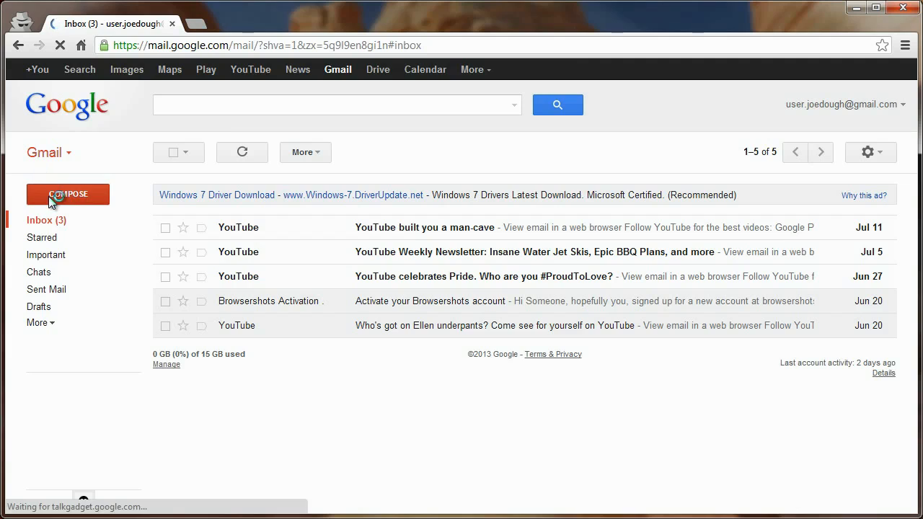
{"action": "left_click", "coordinate": [54, 196]}
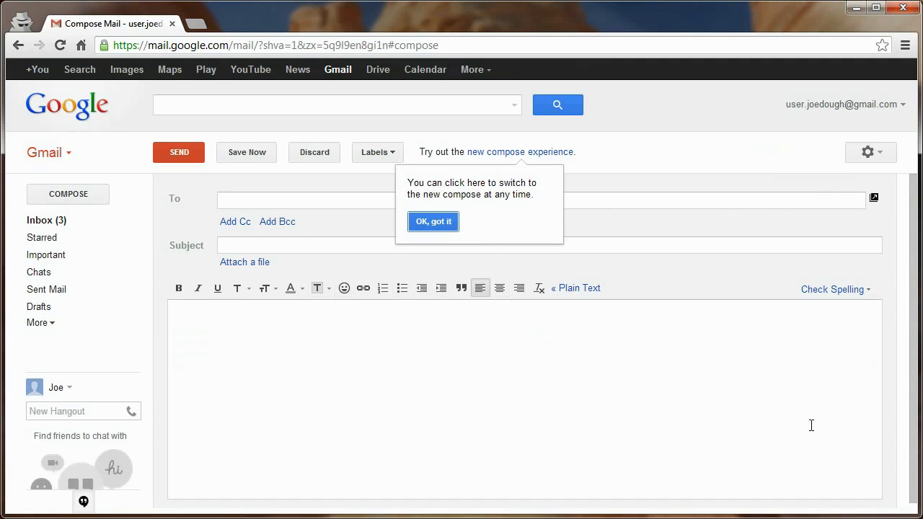
{"action": "left_click", "coordinate": [421, 225]}
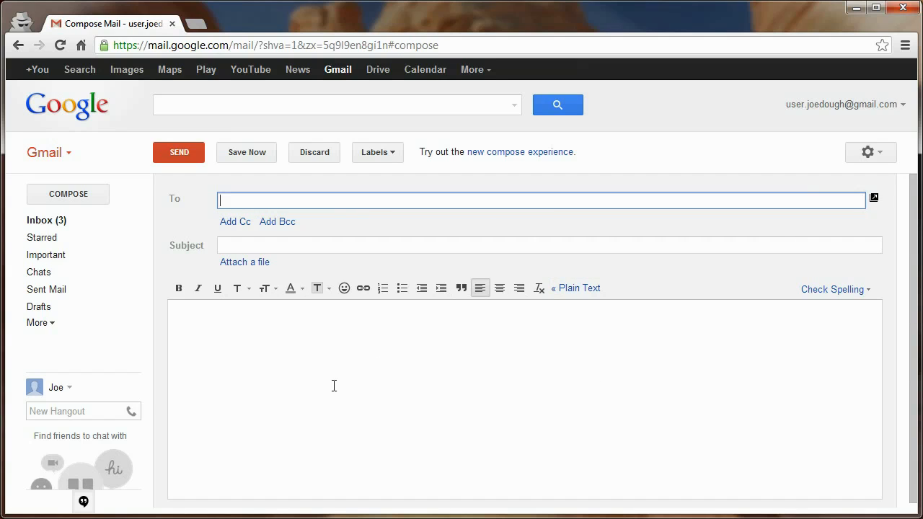
Return to the new compose experience and, with the message window open, view the Important mail and the Contacts page.
{"action": "left_click", "coordinate": [539, 153]}
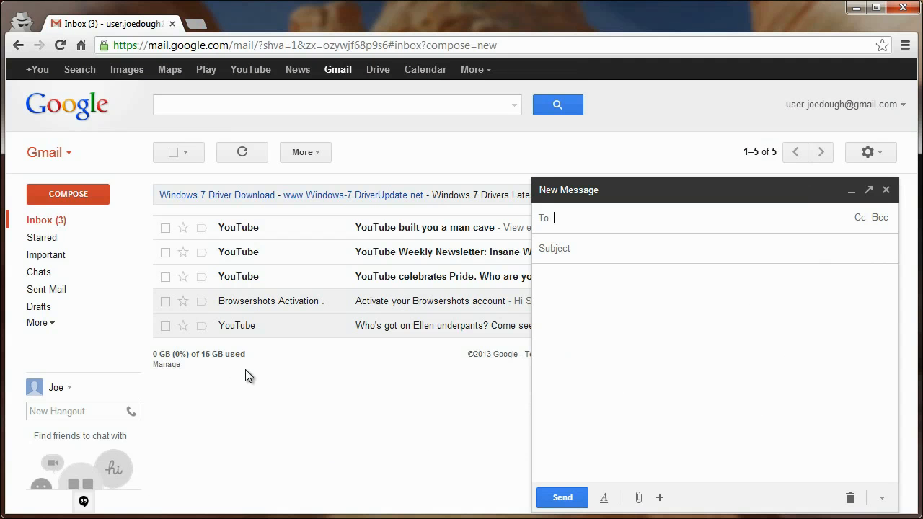
{"action": "left_click", "coordinate": [32, 256]}
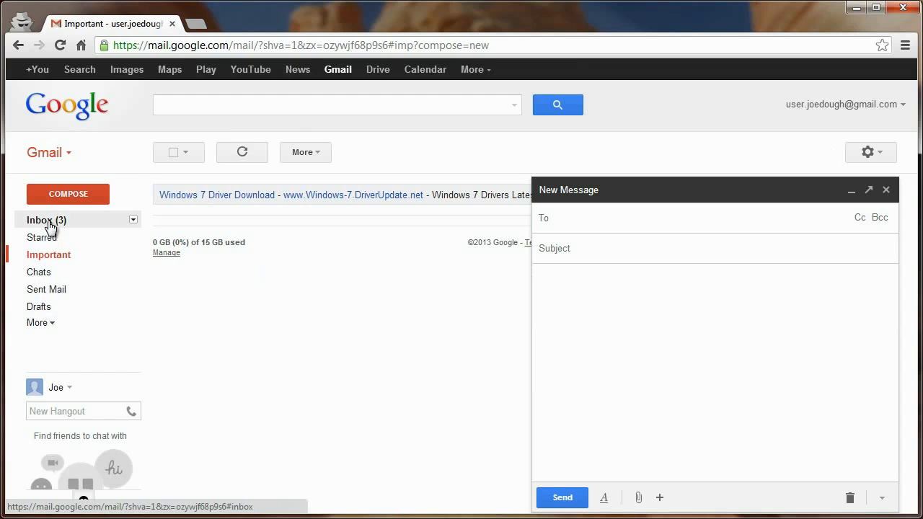
{"action": "left_click", "coordinate": [62, 152]}
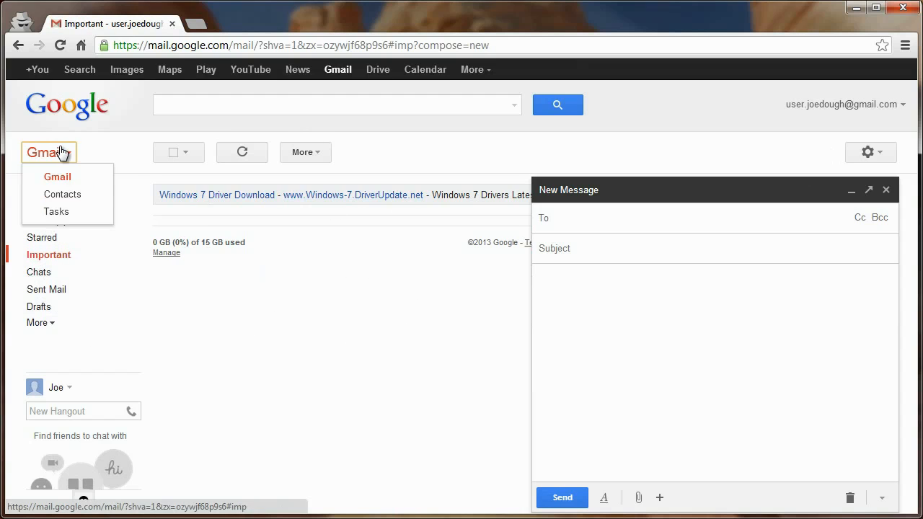
{"action": "left_click", "coordinate": [66, 196]}
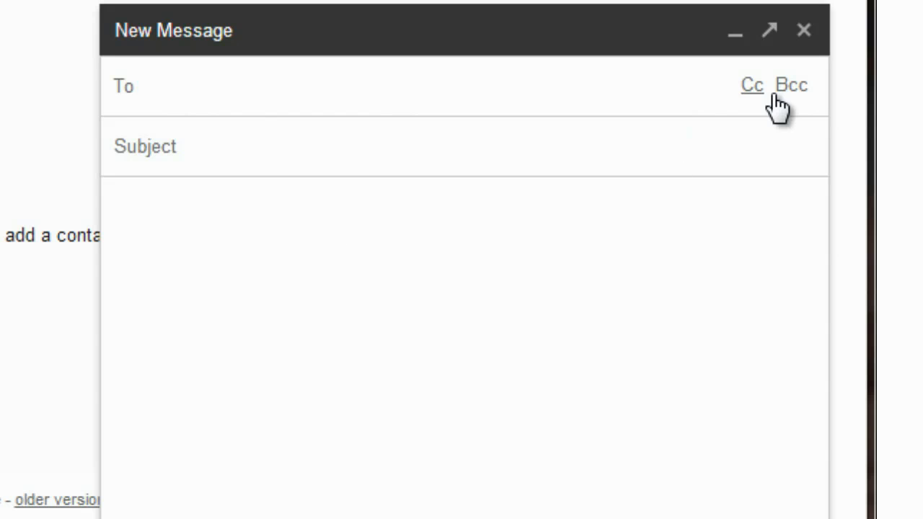
Paste the recipient's email address into the To field of the new message.
{"action": "left_click", "coordinate": [181, 85]}
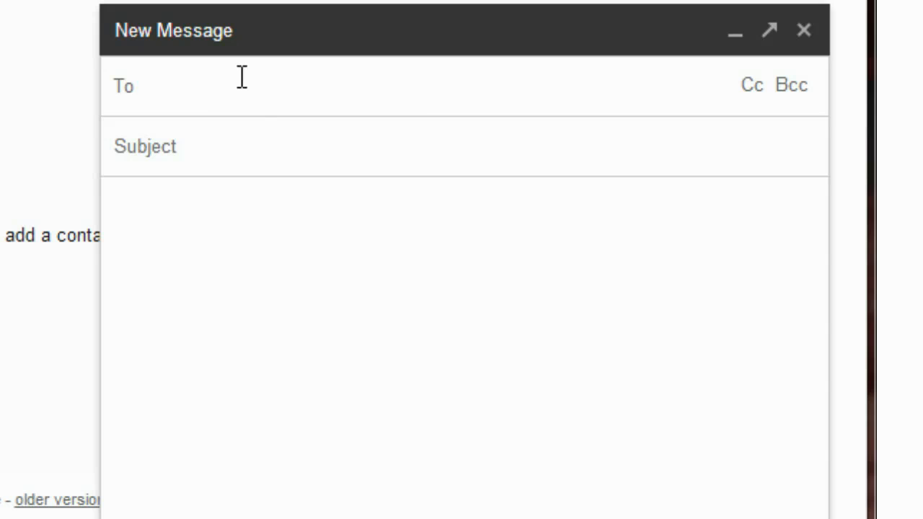
{"action": "right_click", "coordinate": [149, 92]}
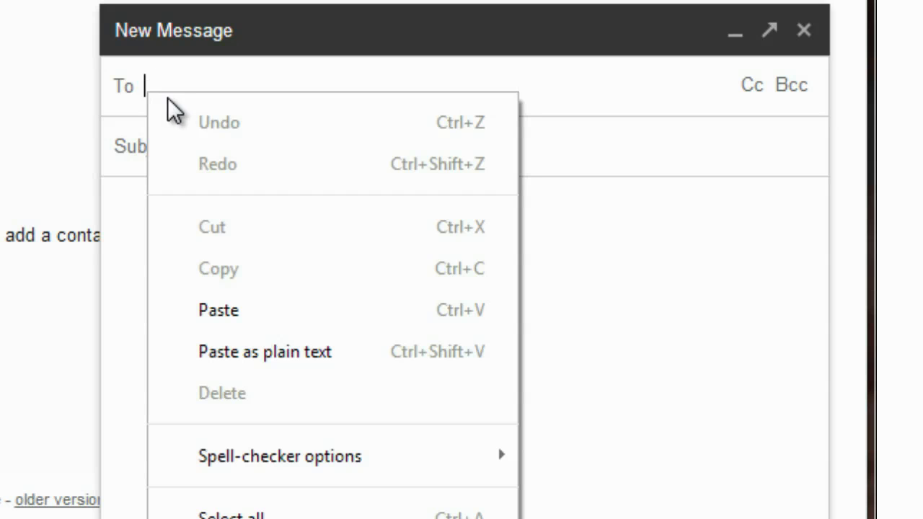
{"action": "left_click", "coordinate": [232, 311]}
Give the message the subject "test" and the body text "this is my email test".
{"action": "left_click", "coordinate": [224, 157]}
{"action": "type", "text": "test"}
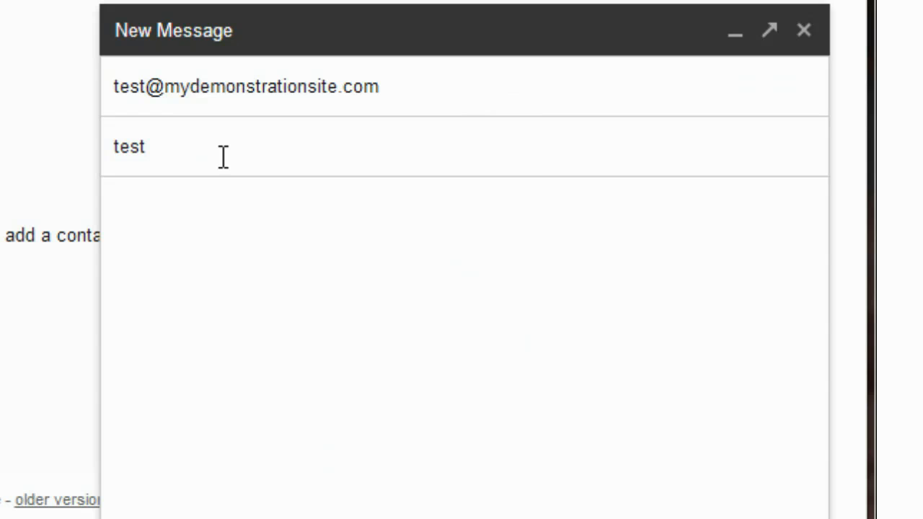
{"action": "left_click", "coordinate": [249, 281]}
{"action": "type", "text": "this is my email test"}
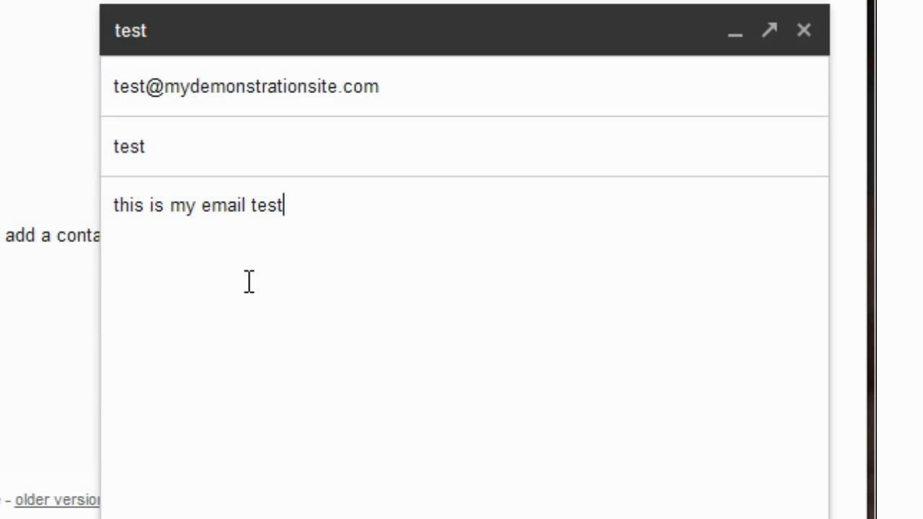
Add a Bcc line to the message and enter a second recipient's email address in it.
{"action": "left_click", "coordinate": [480, 89]}
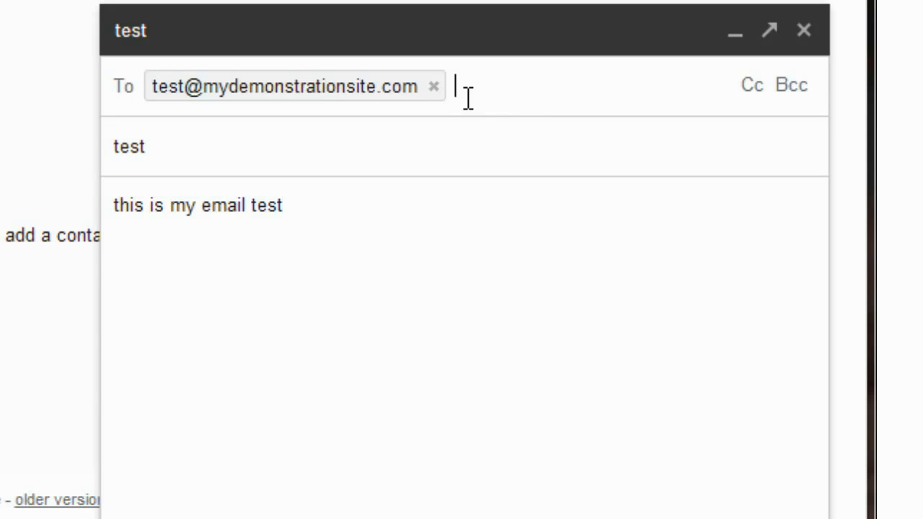
{"action": "mouse_move", "coordinate": [318, 88]}
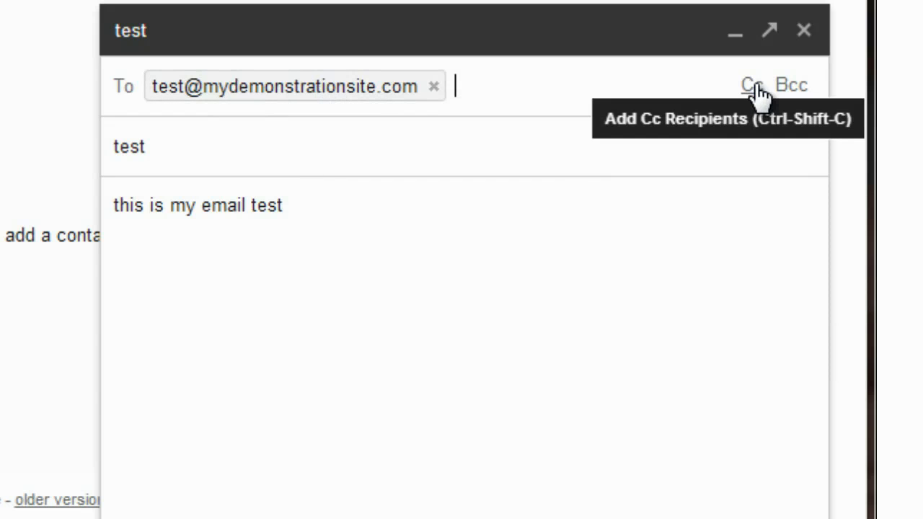
{"action": "left_click", "coordinate": [789, 86]}
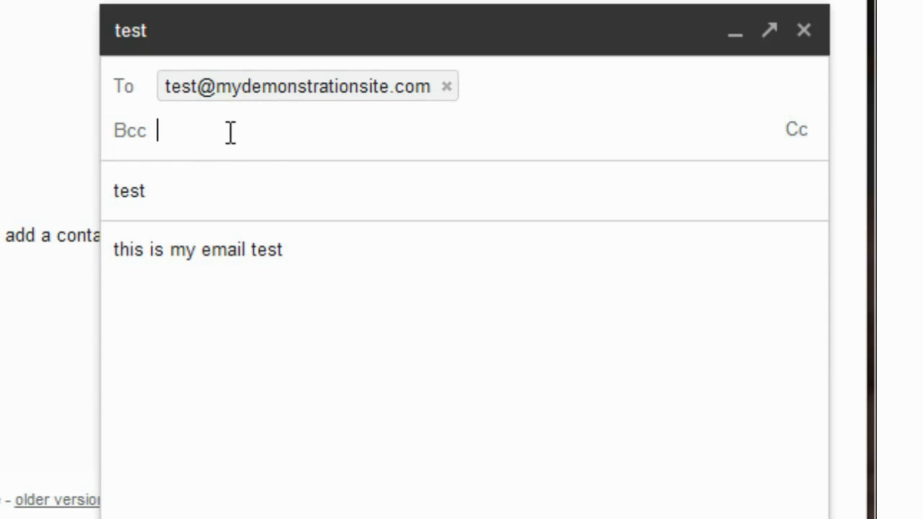
{"action": "type", "text": "example@te"}
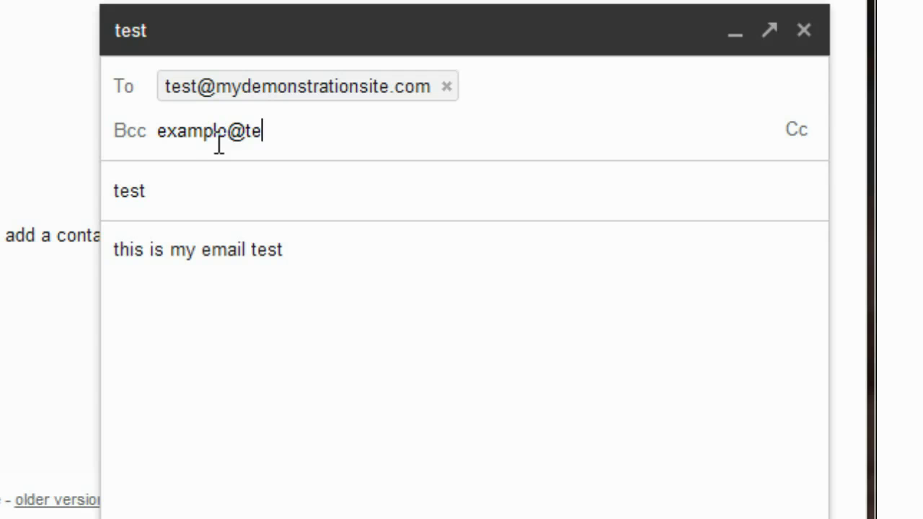
{"action": "type", "text": "st.com"}
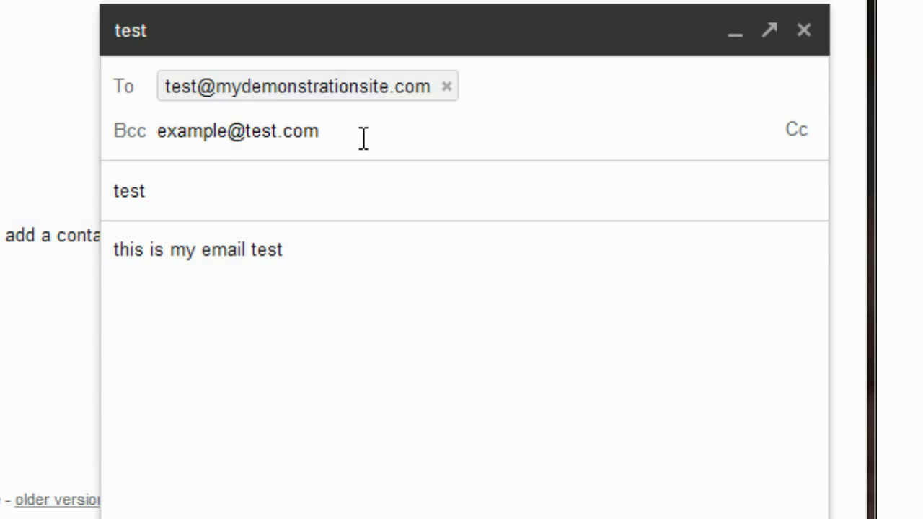
{"action": "key", "text": "Return"}
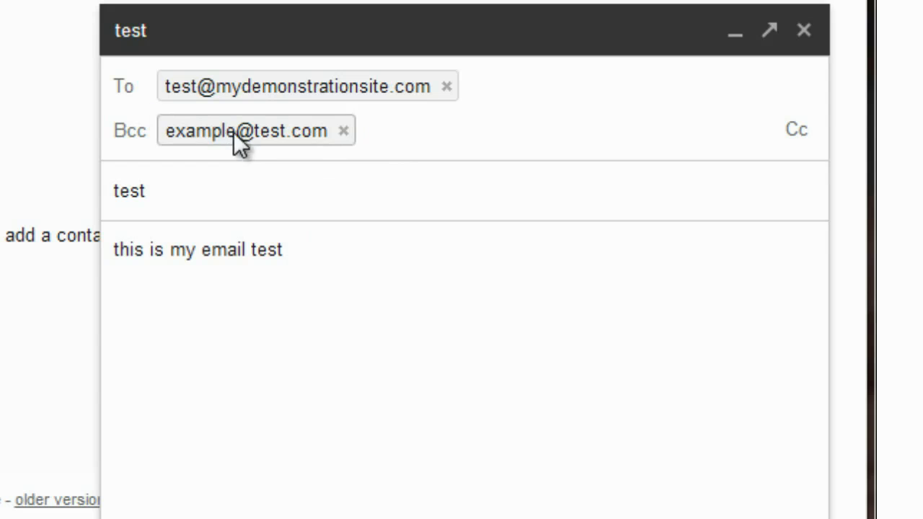
Add a Cc line to the message and move the Bcc recipient into it.
{"action": "mouse_move", "coordinate": [319, 135]}
{"action": "left_click_drag", "start_coordinate": [282, 130], "coordinate": [270, 151]}
{"action": "left_click", "coordinate": [807, 133]}
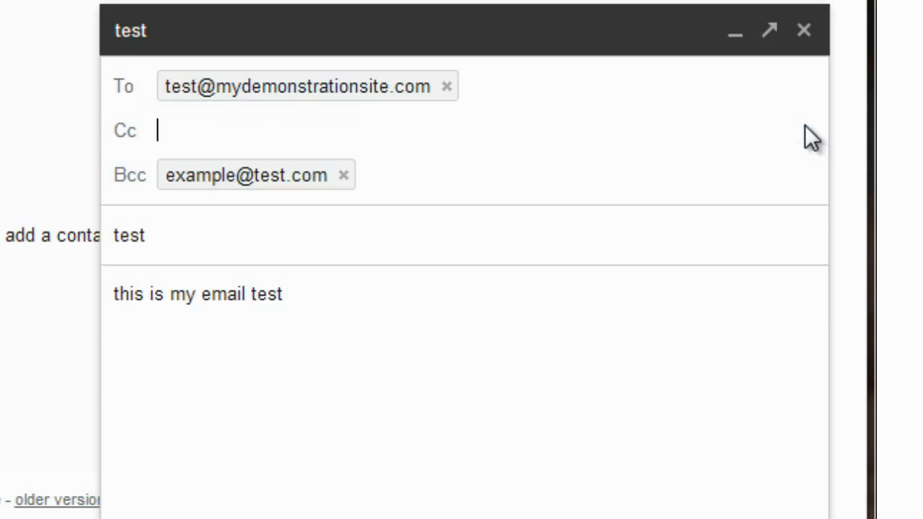
{"action": "left_click_drag", "start_coordinate": [286, 158], "coordinate": [285, 134]}
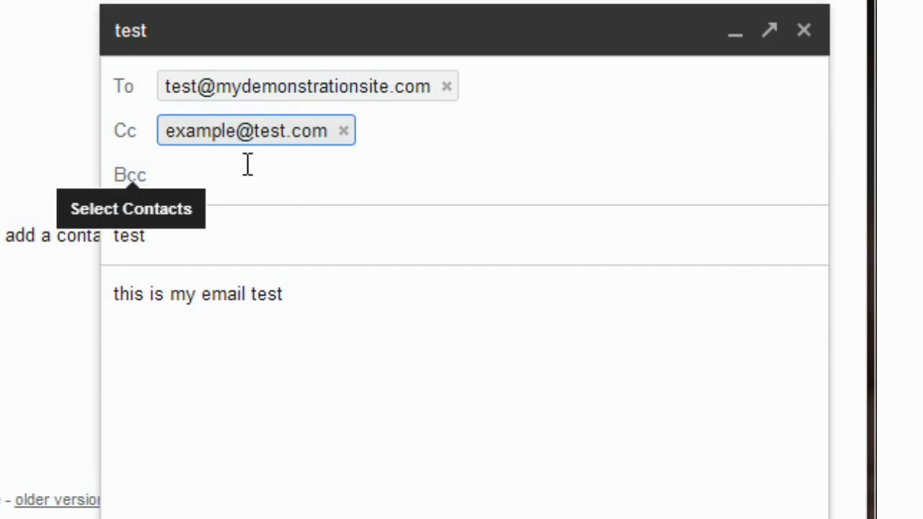
Swap the message's To and Cc recipients, so the second address is in To and the first in Cc.
{"action": "mouse_move", "coordinate": [184, 135]}
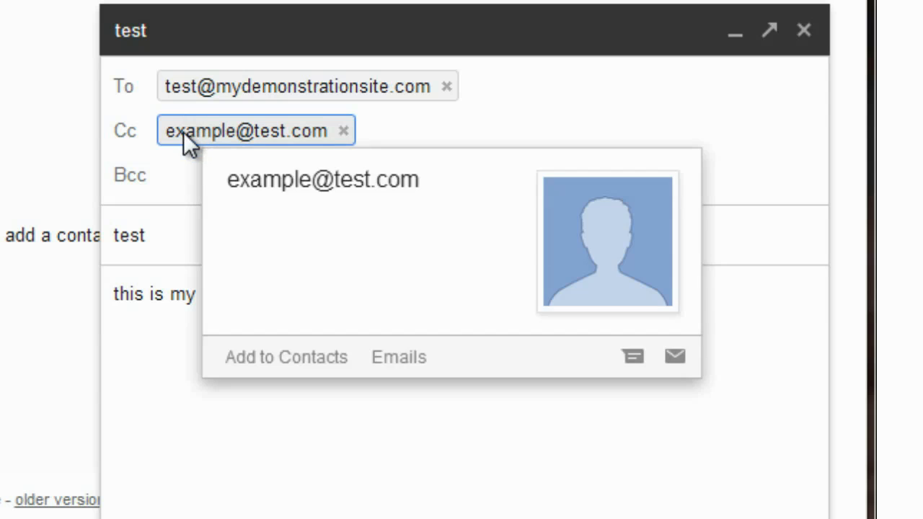
{"action": "left_click_drag", "start_coordinate": [189, 130], "coordinate": [187, 192]}
{"action": "left_click_drag", "start_coordinate": [266, 85], "coordinate": [234, 80]}
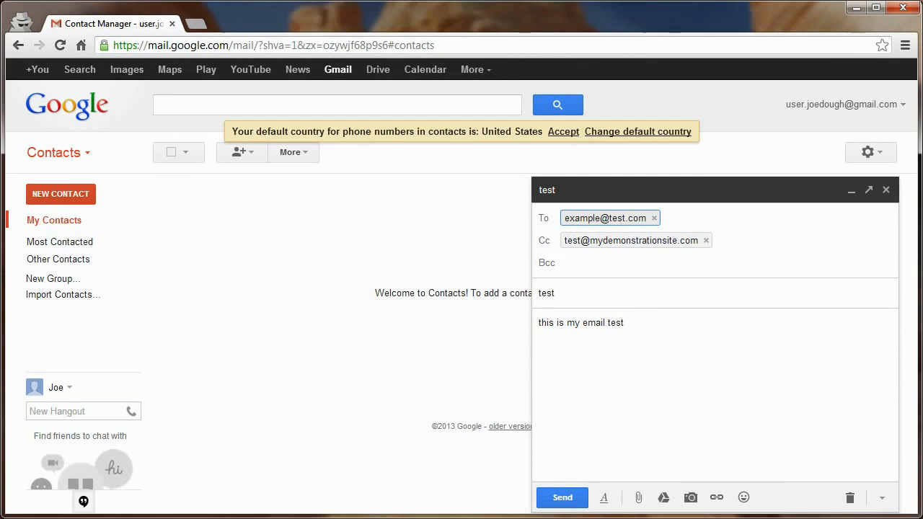
Select the whole body text, show the formatting options and remove the text's formatting.
{"action": "double_click", "coordinate": [544, 322]}
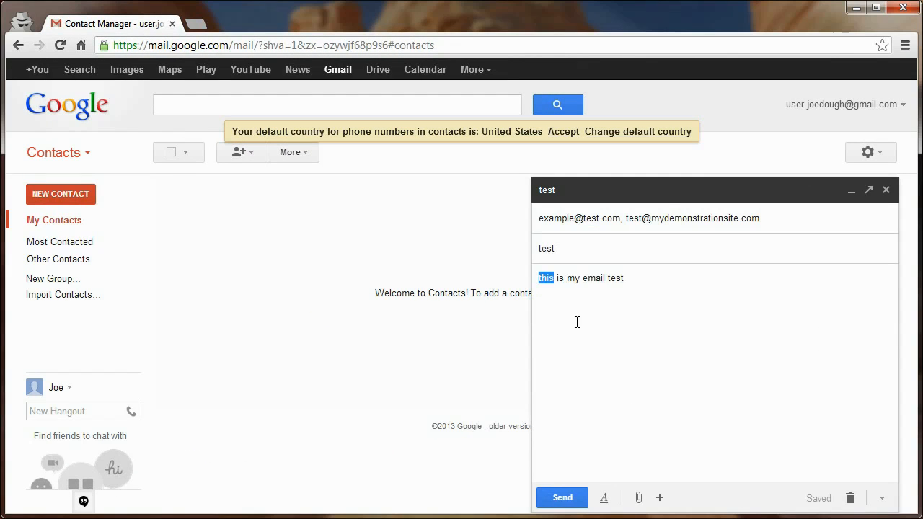
{"action": "left_click_drag", "start_coordinate": [577, 322], "coordinate": [649, 311]}
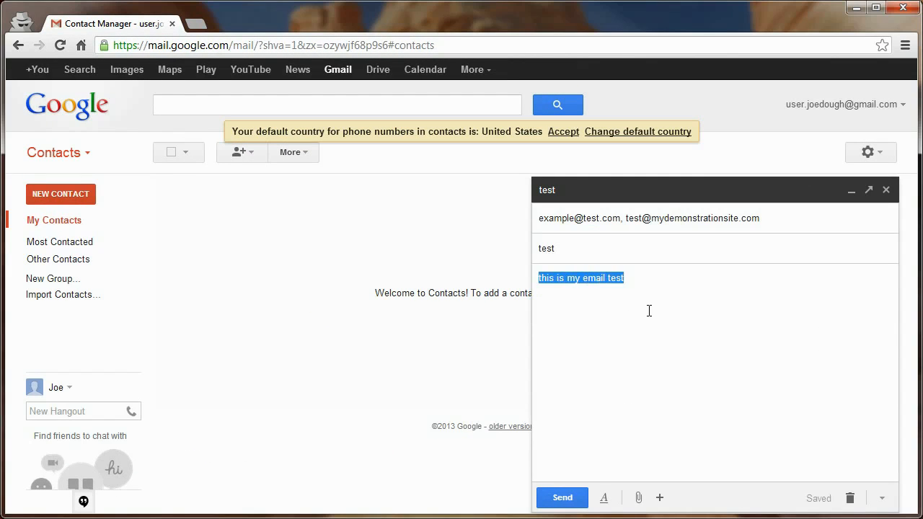
{"action": "left_click", "coordinate": [604, 505]}
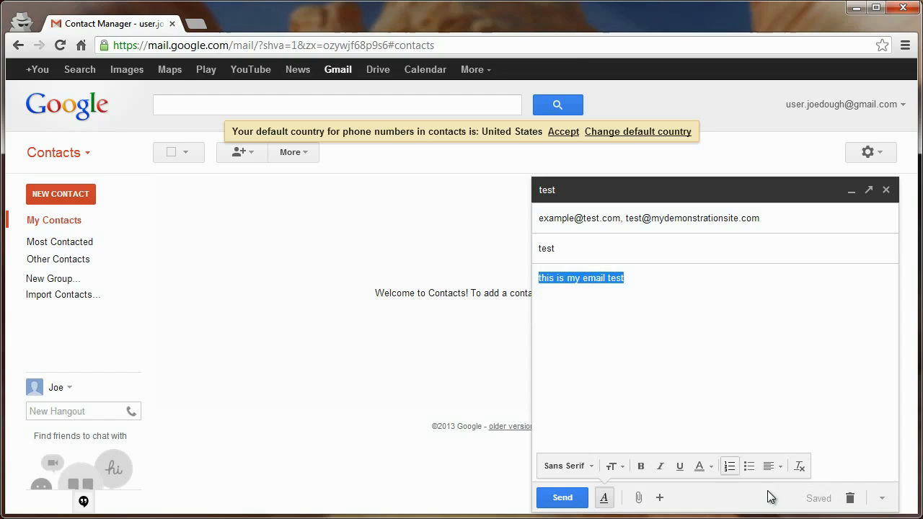
{"action": "left_click", "coordinate": [800, 469]}
Put the second recipient in Cc and the first recipient in To, and send the message.
{"action": "left_click", "coordinate": [571, 222]}
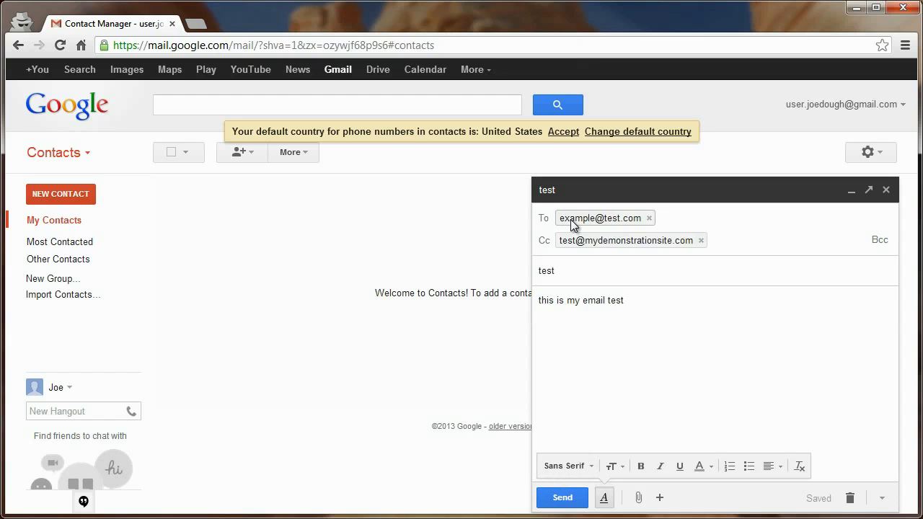
{"action": "left_click_drag", "start_coordinate": [574, 222], "coordinate": [749, 248]}
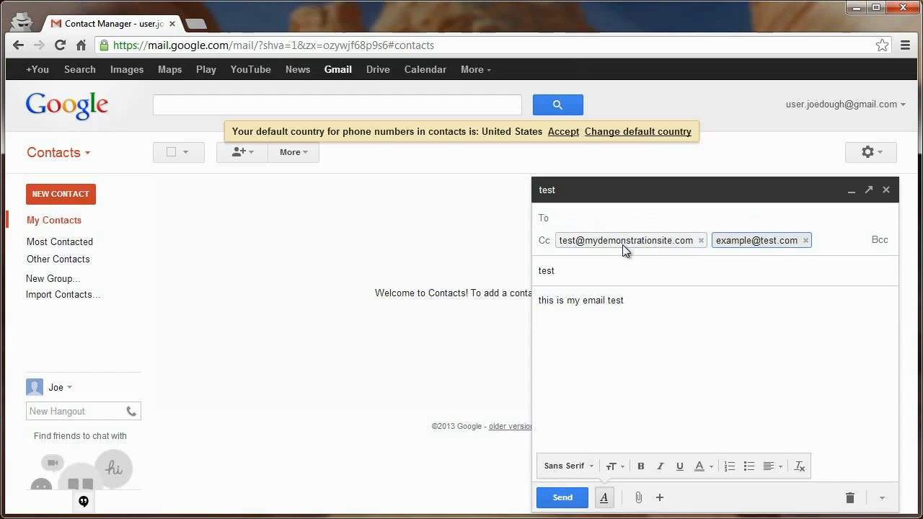
{"action": "left_click_drag", "start_coordinate": [622, 241], "coordinate": [625, 221]}
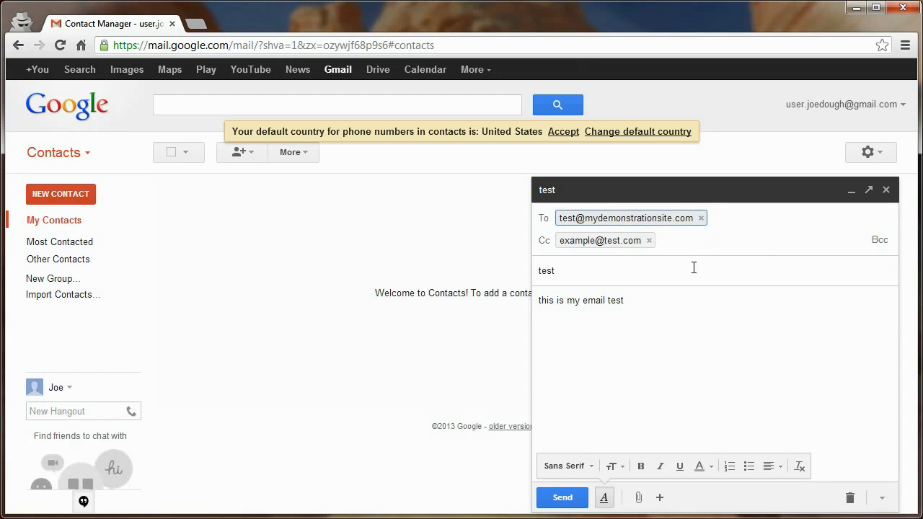
{"action": "left_click", "coordinate": [563, 499]}
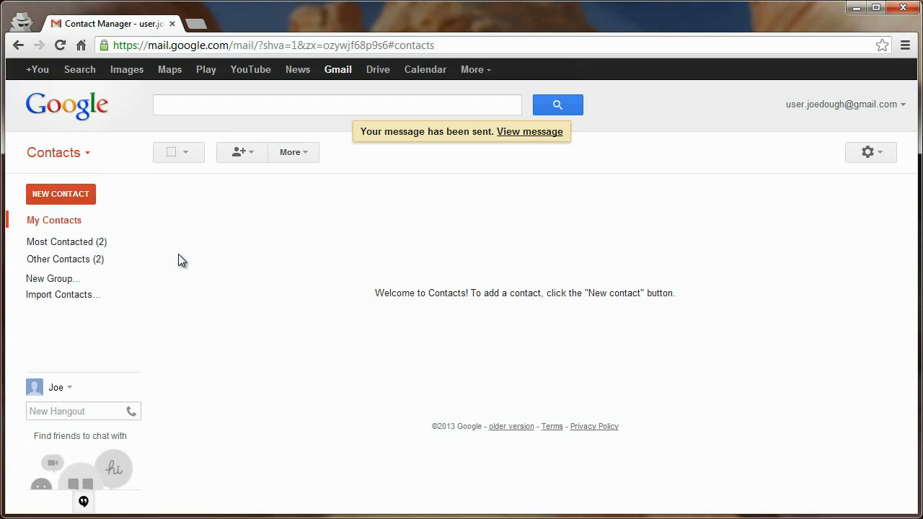
Open the "test" conversation in the inbox and view the extra contact options for the Mail Delivery Subsystem sender.
{"action": "left_click", "coordinate": [58, 153]}
{"action": "left_click", "coordinate": [52, 180]}
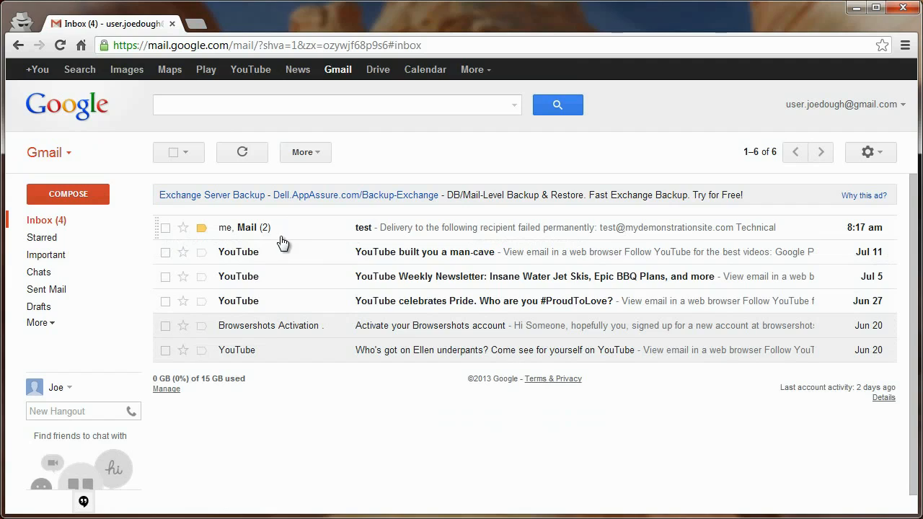
{"action": "left_click", "coordinate": [300, 231]}
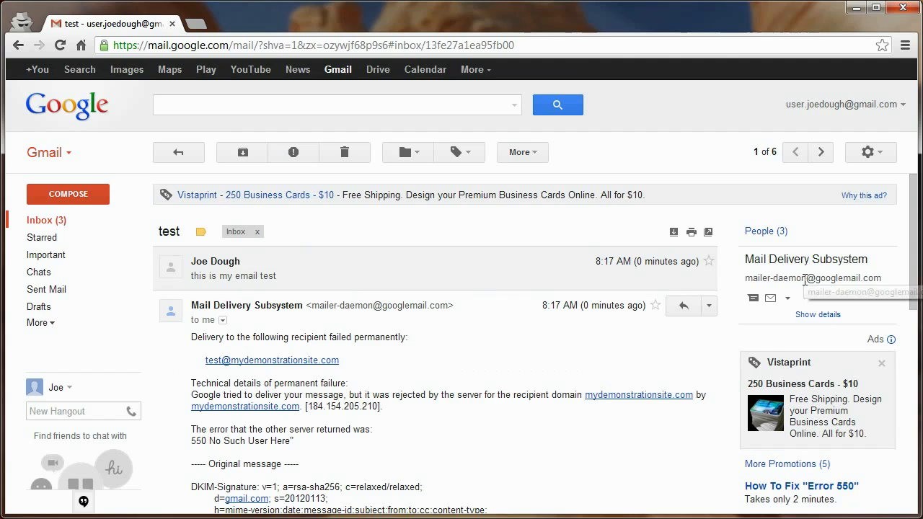
{"action": "left_click", "coordinate": [787, 298]}
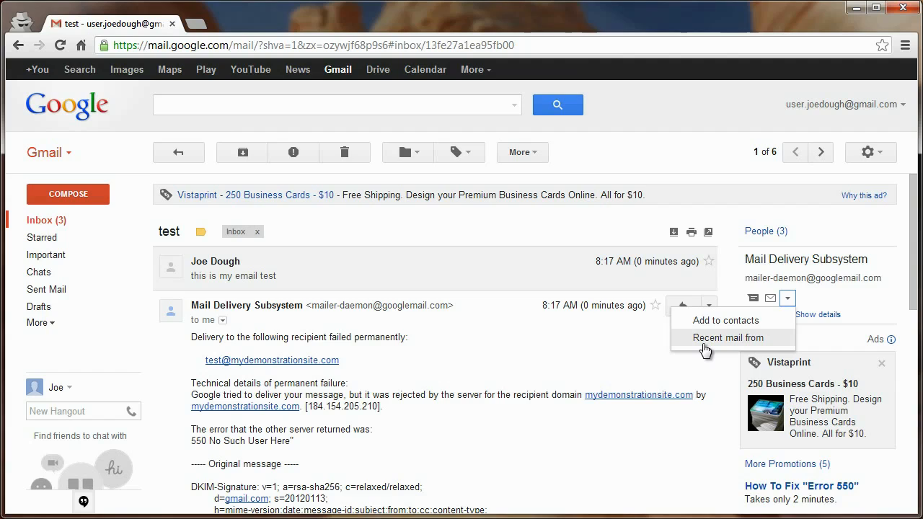
{"action": "left_click", "coordinate": [491, 345]}
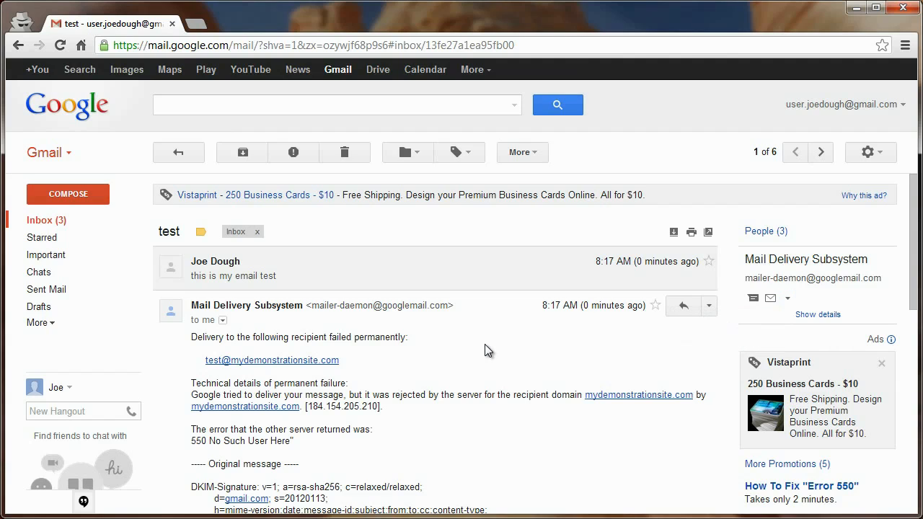